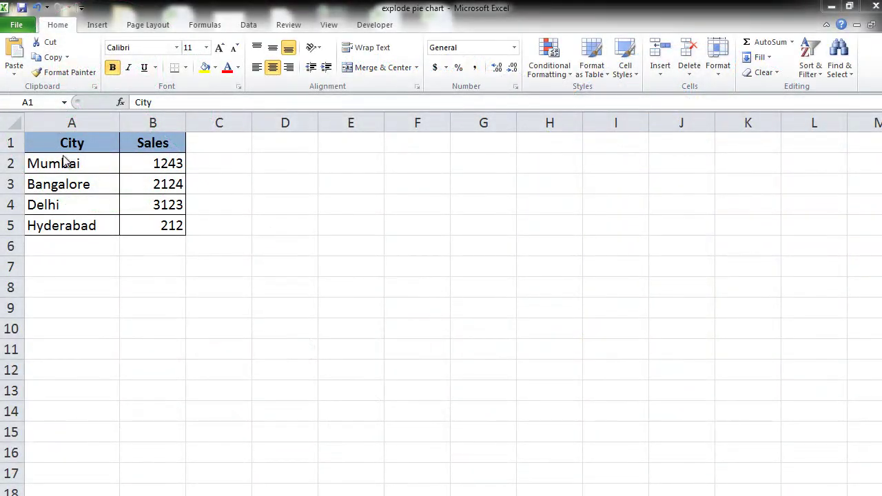
- Select cells A1:B5 holding the City and Sales data for Mumbai, Bangalore, Delhi and Hyderabad
click(72, 142)
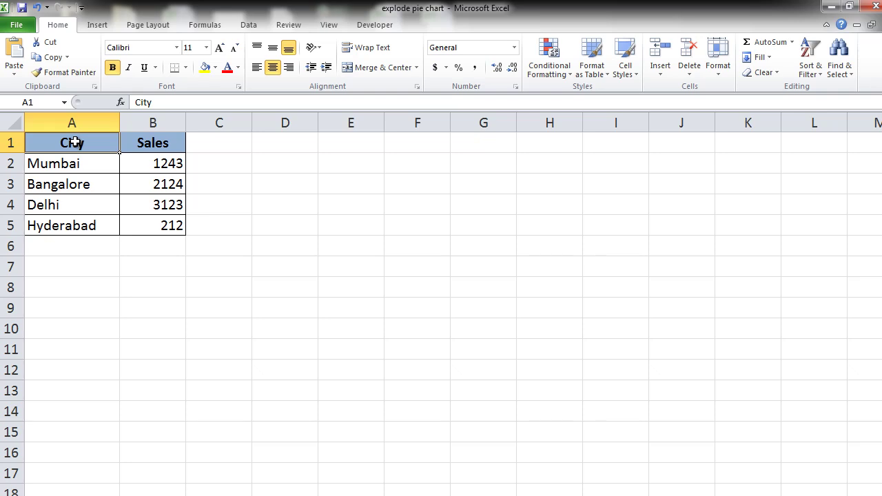
drag(74, 143, 148, 226)
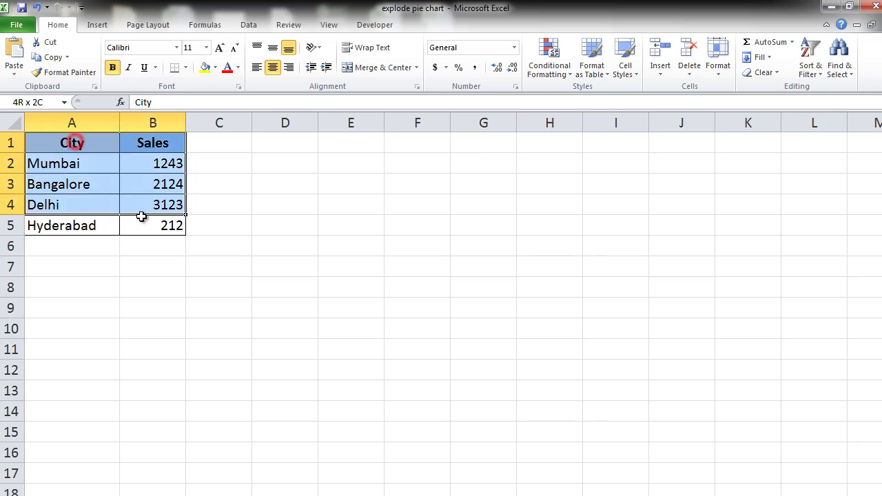
- Insert a 2-D pie chart of the selected city sales data
click(101, 26)
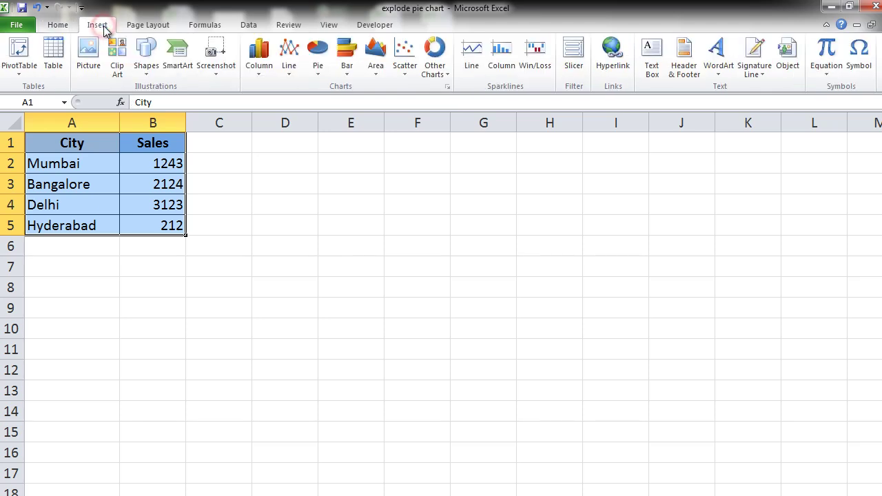
click(323, 71)
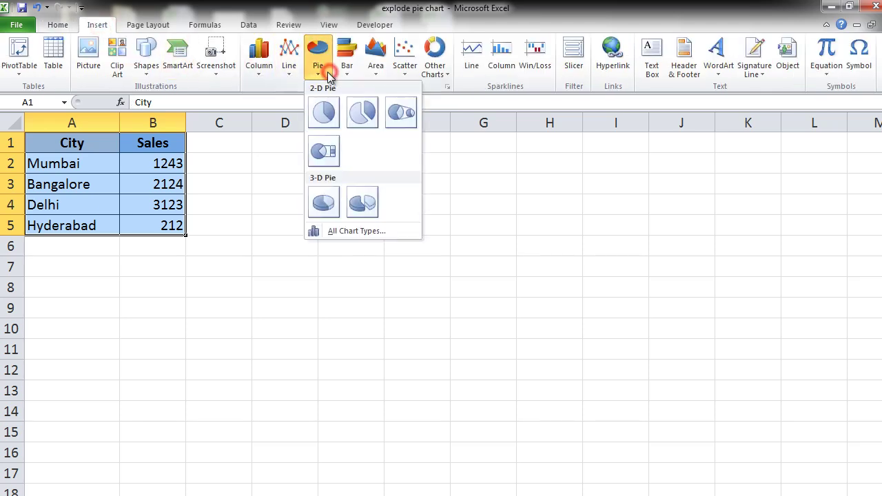
click(323, 113)
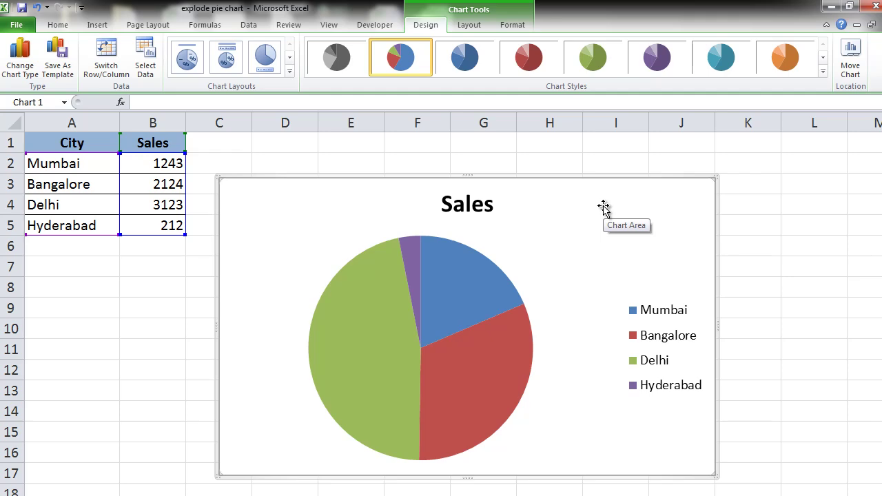
- Add value data labels (1243, 2124, 3123, 212) to the pie slices
click(465, 286)
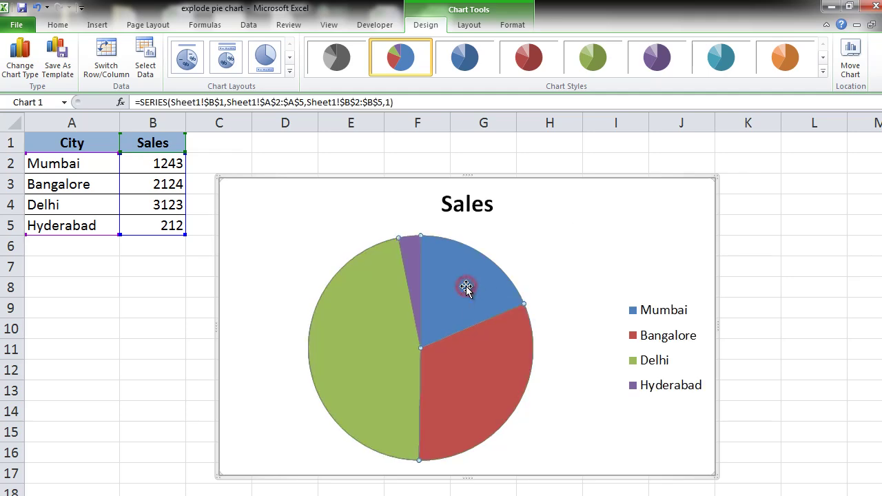
right_click(444, 239)
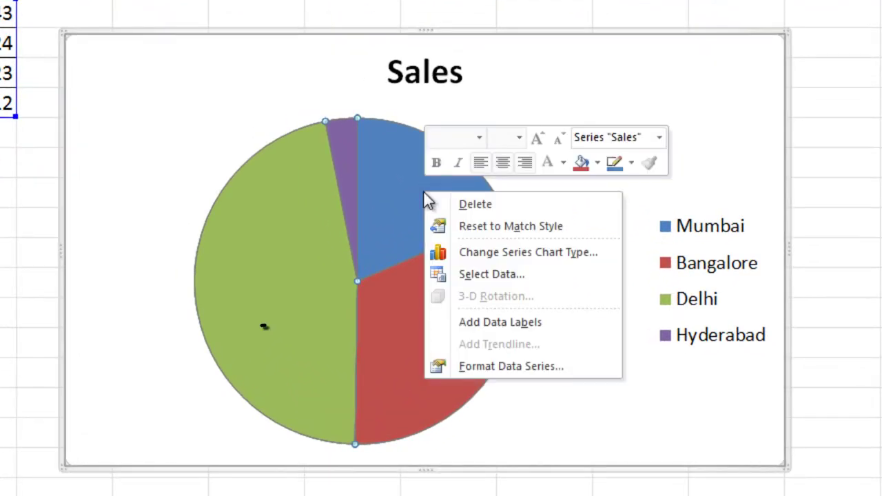
click(487, 322)
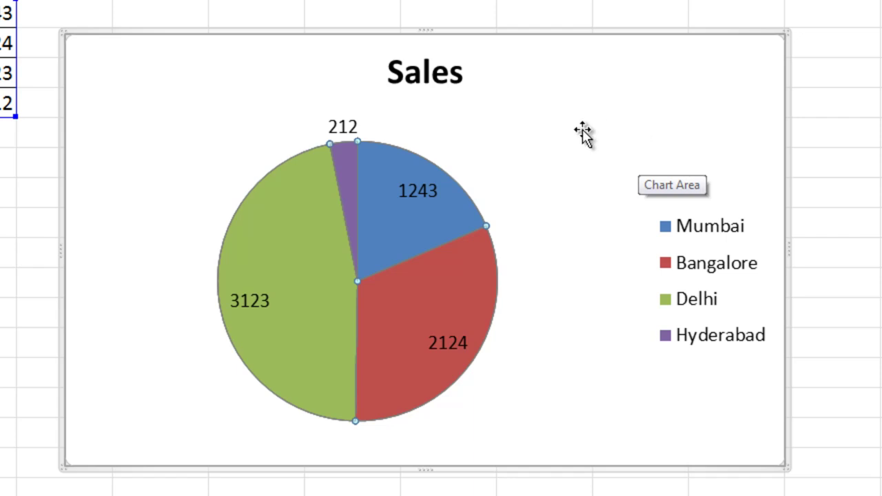
- Turn on Category Name in Format Data Labels so each label shows its city
click(343, 129)
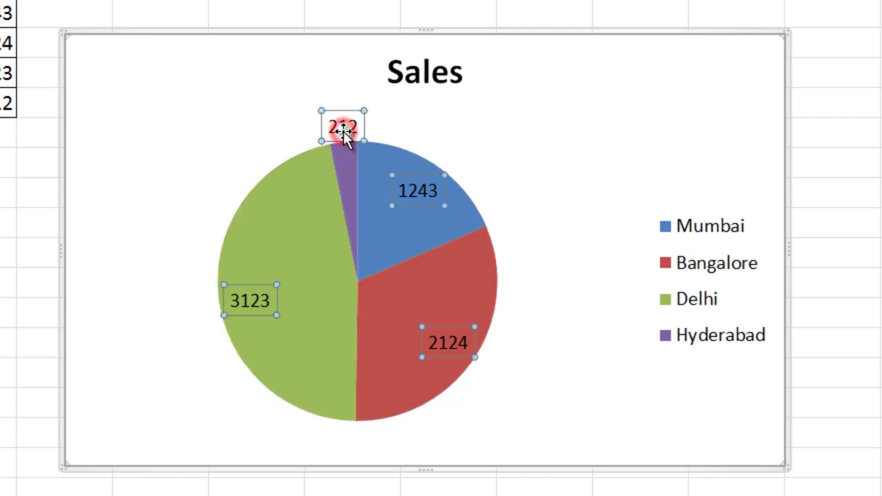
right_click(350, 128)
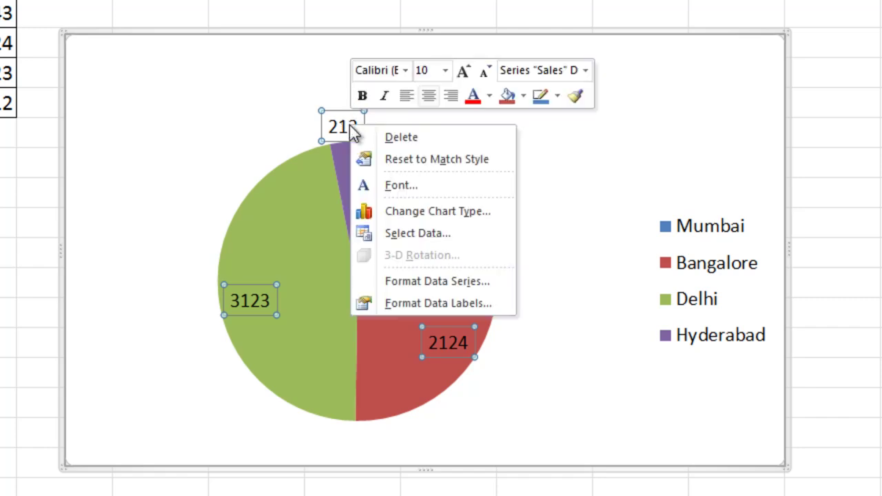
click(450, 302)
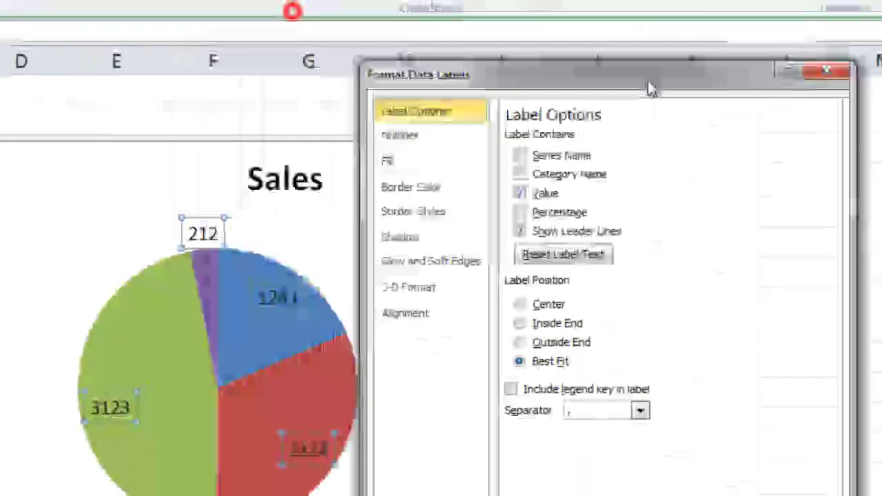
drag(432, 0, 678, 31)
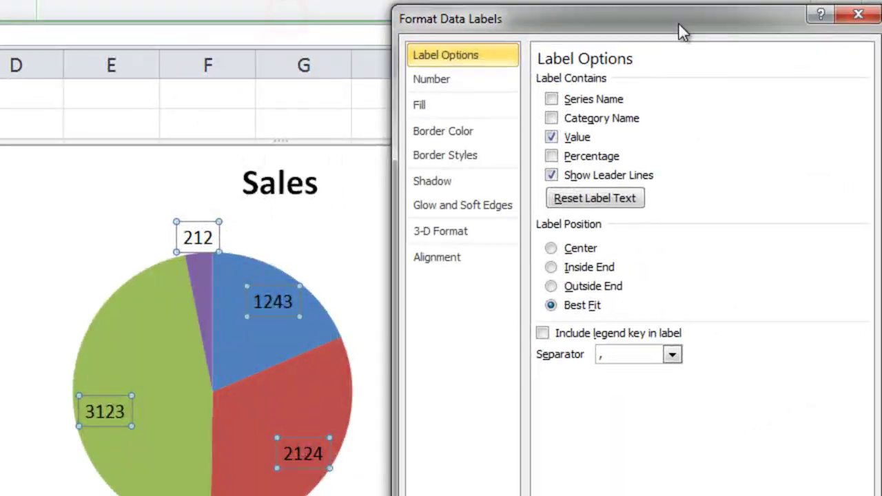
click(587, 122)
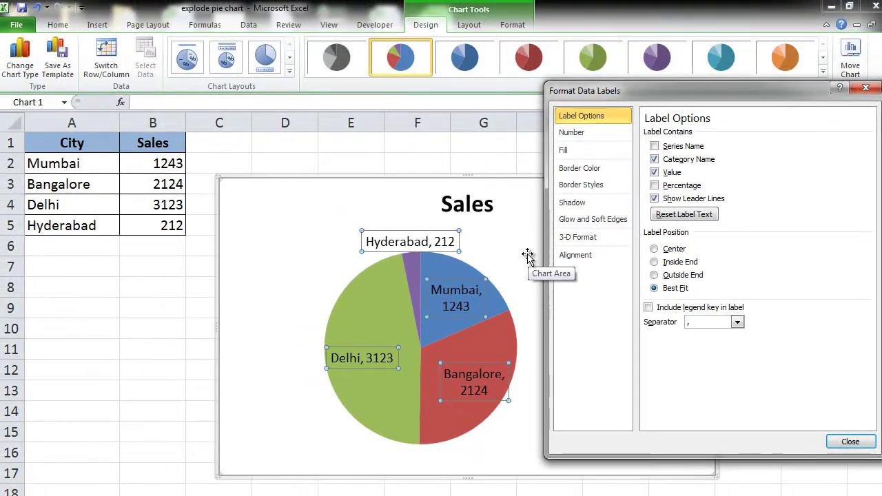
click(849, 441)
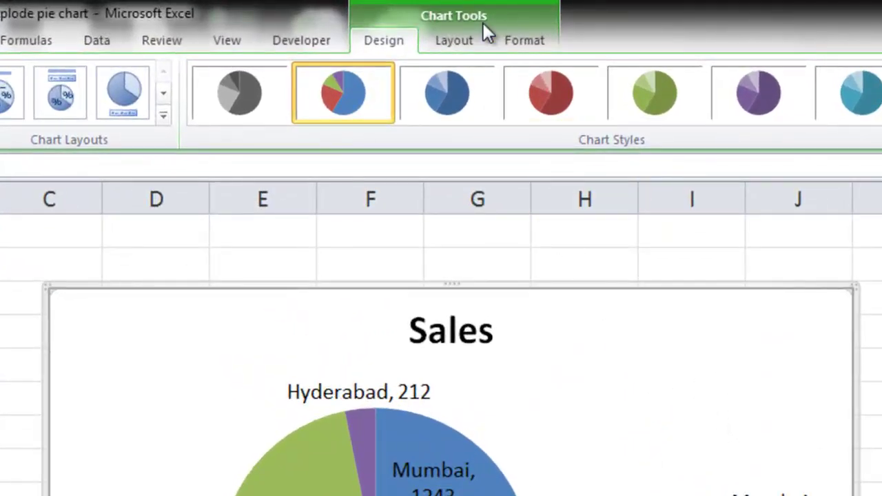
- Set the chart's legend to None from the Chart Tools Layout options
click(471, 38)
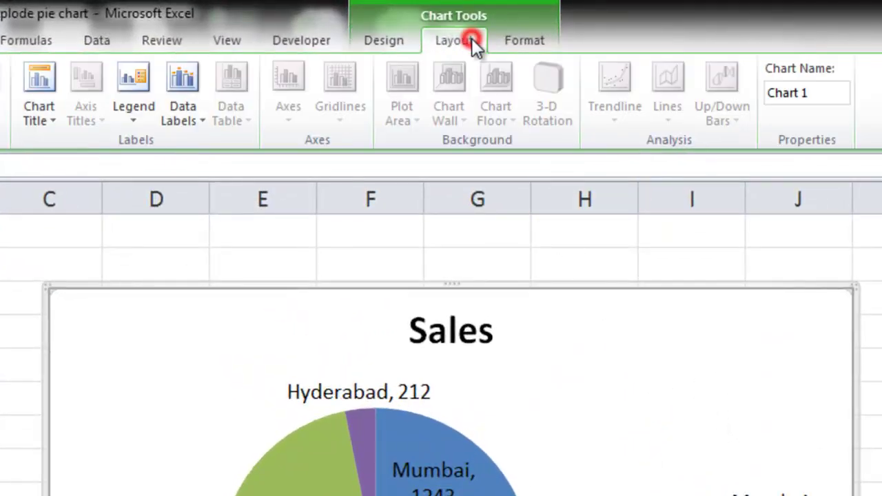
click(131, 115)
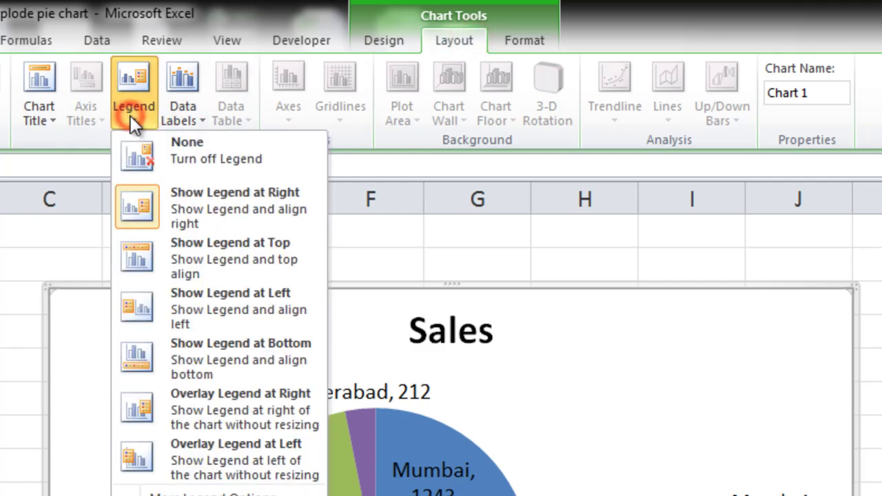
click(244, 156)
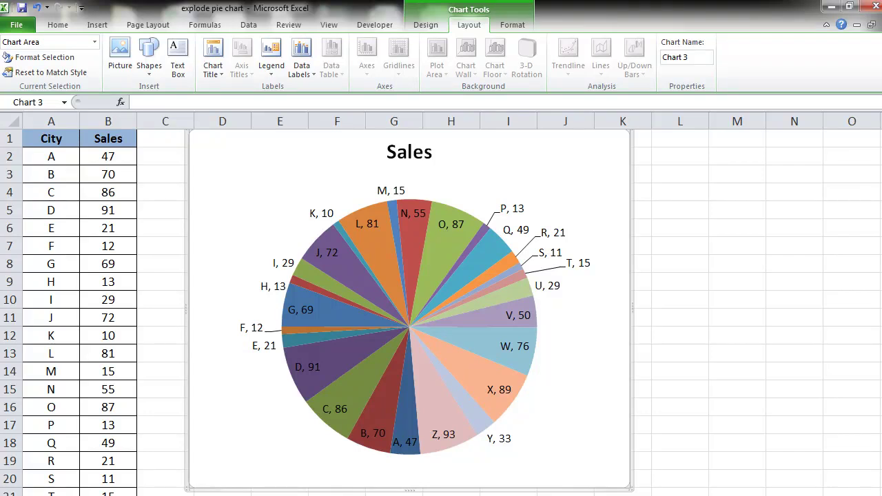
- Drag the K, 10 slice out of the A–Z example pie to demonstrate exploding
drag(348, 241, 317, 193)
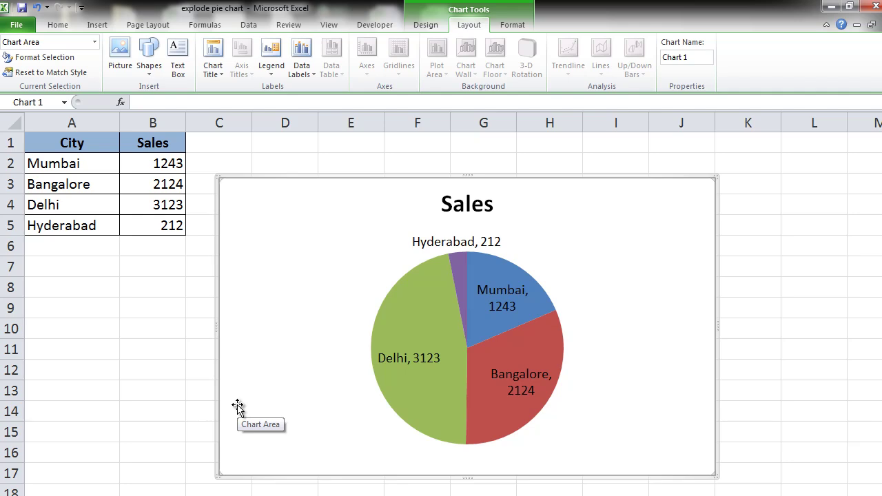
- Select only the Hyderabad slice of the Sales pie and bring up its context menu
click(467, 268)
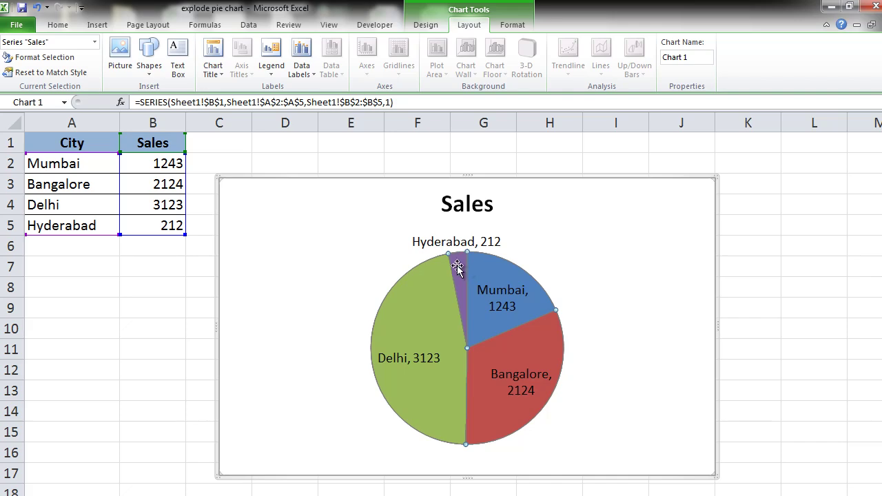
click(458, 267)
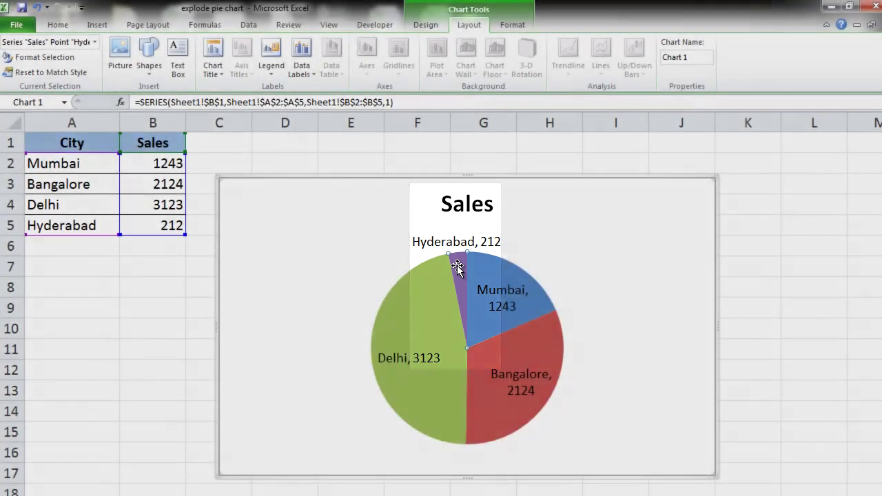
right_click(460, 270)
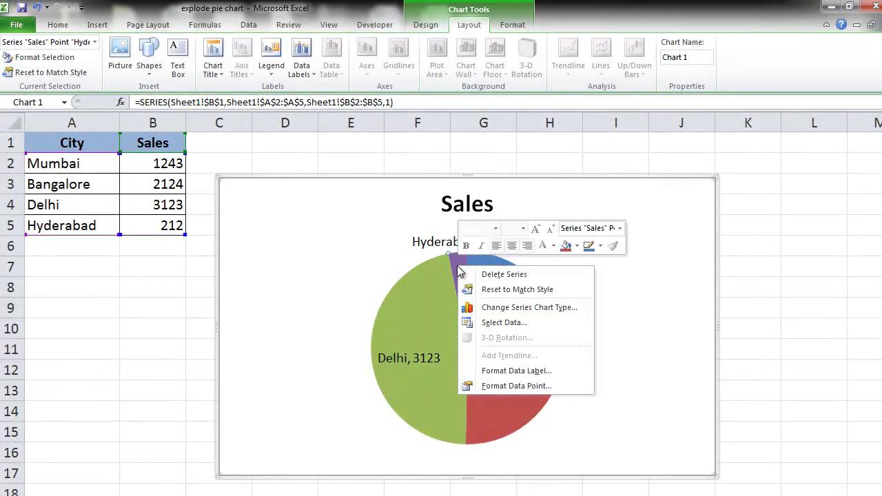
- Set the Hyderabad slice's Point Explosion to 40% in Format Data Point
click(569, 389)
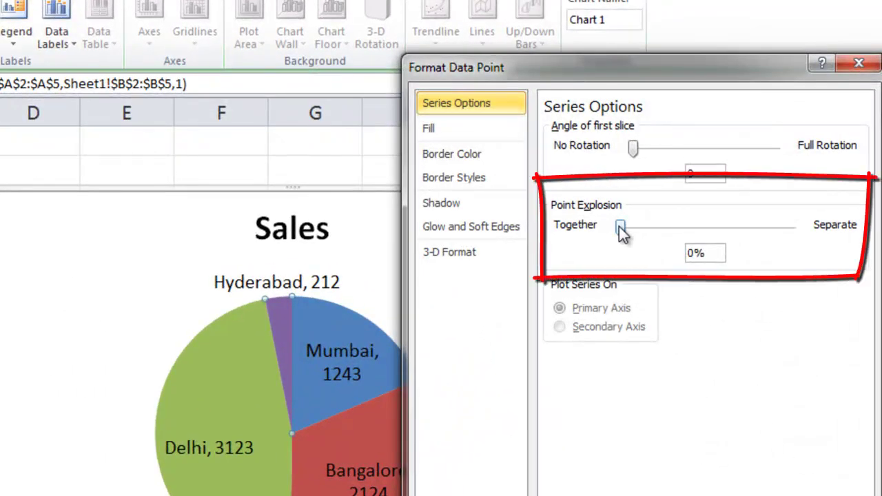
double_click(700, 252)
text(40)
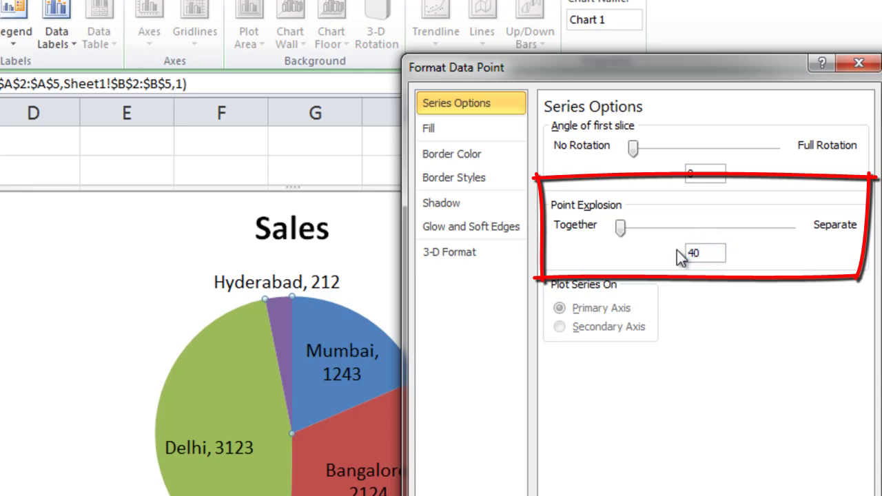
key(Tab)
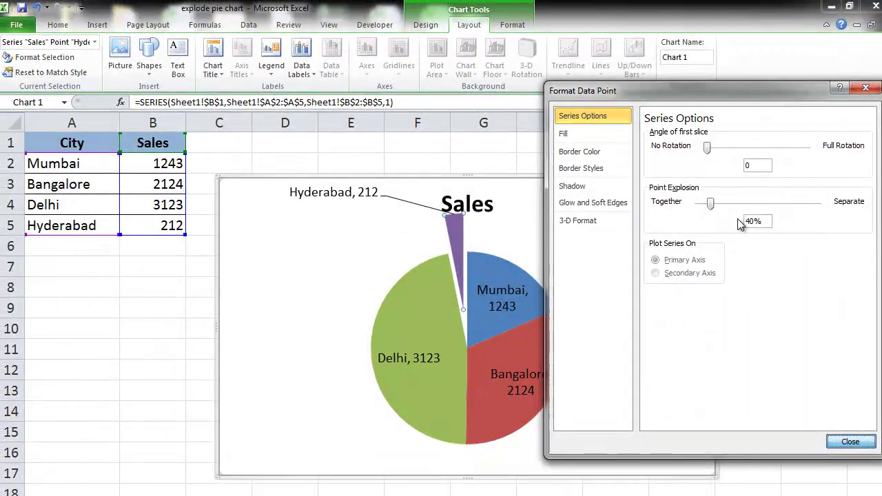
key(Escape)
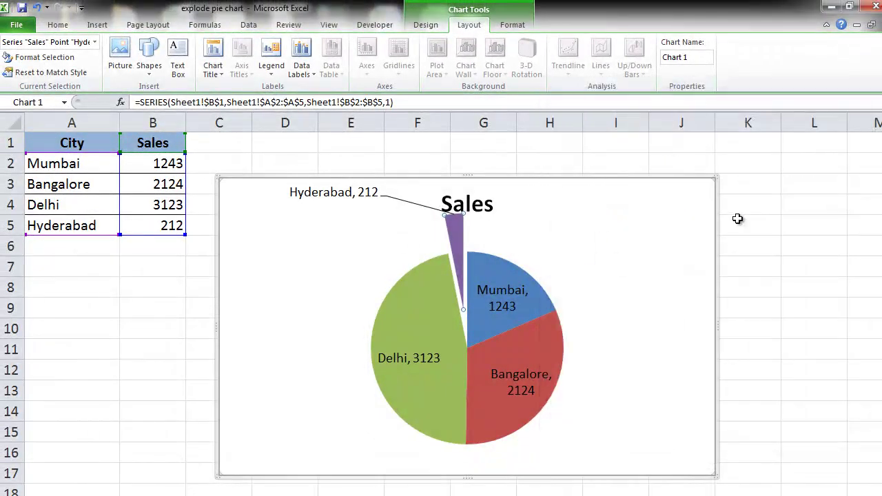
click(645, 244)
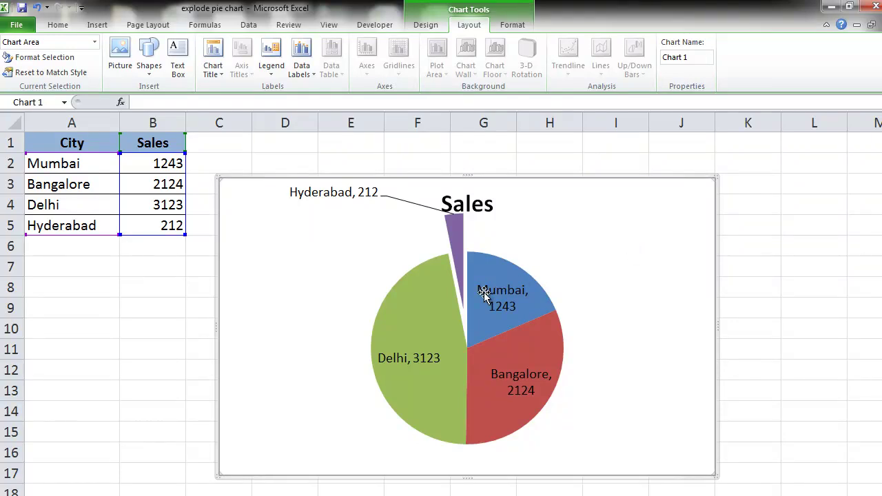
- Set the pie series' Angle of first slice to 60 degrees in Format Data Series
click(433, 303)
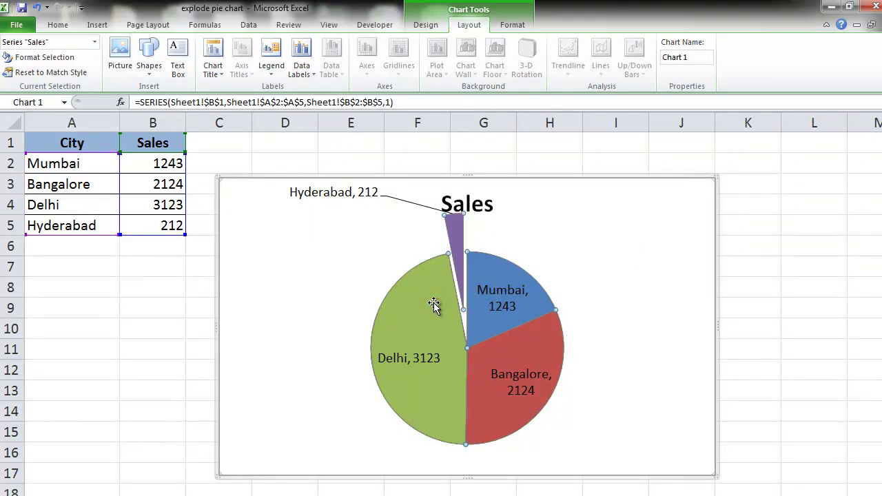
right_click(434, 305)
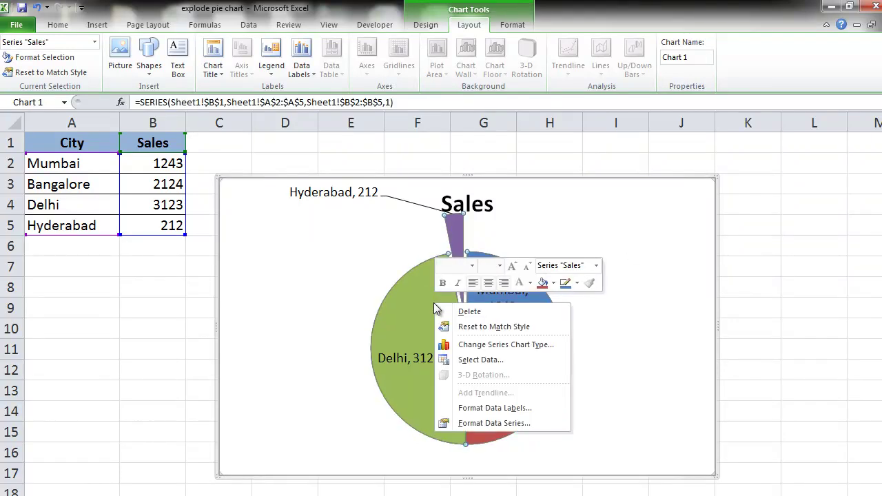
click(522, 424)
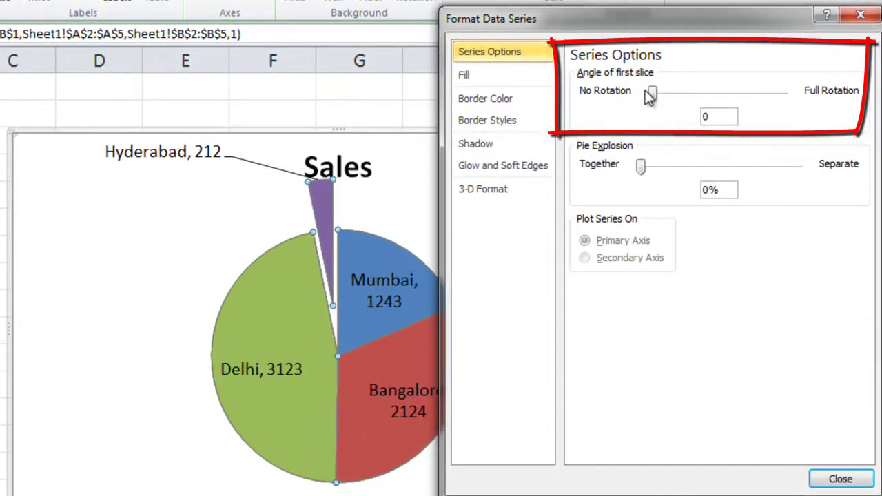
double_click(714, 116)
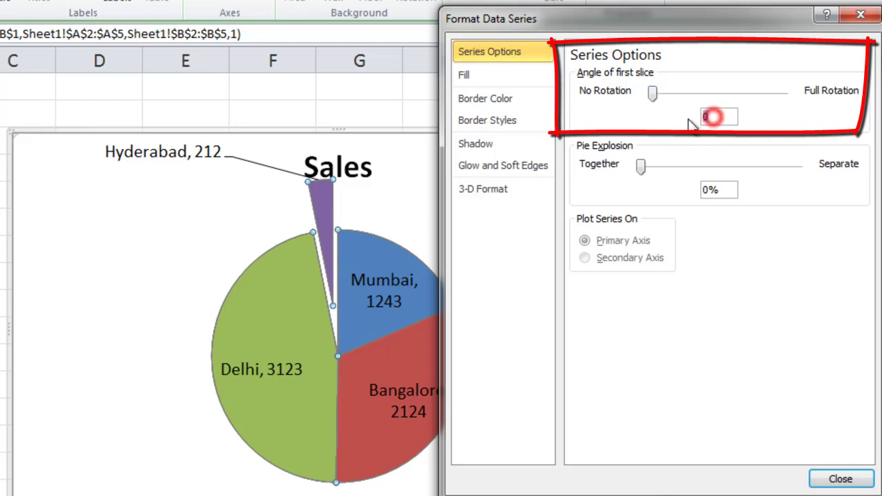
text(60)
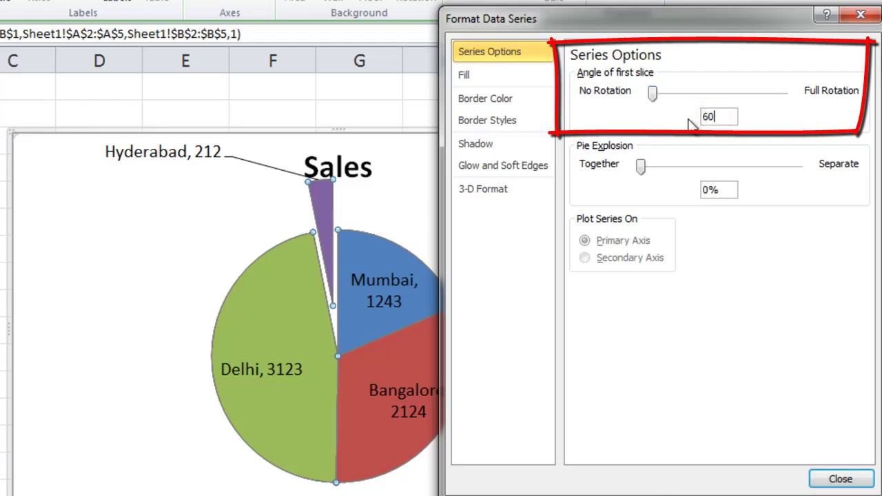
key(Tab)
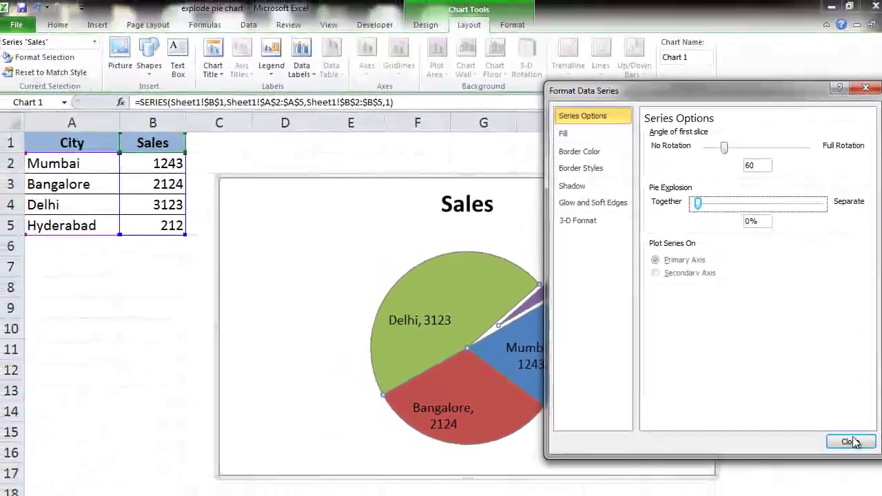
click(850, 444)
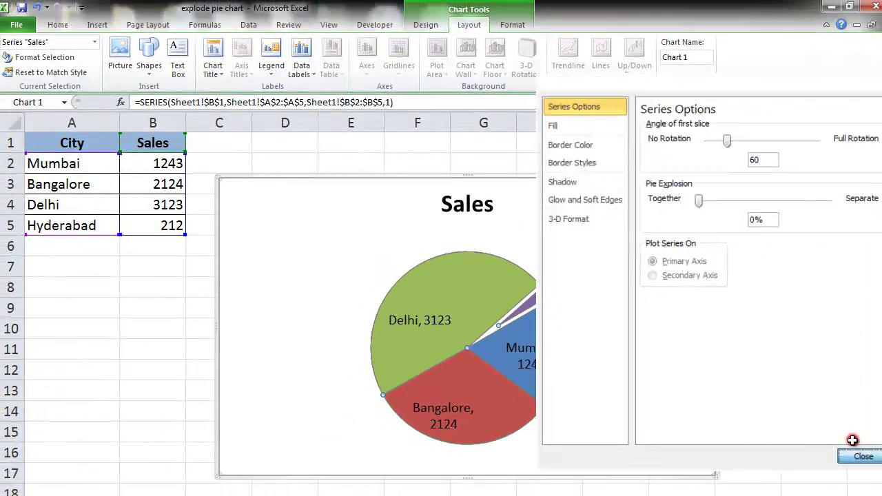